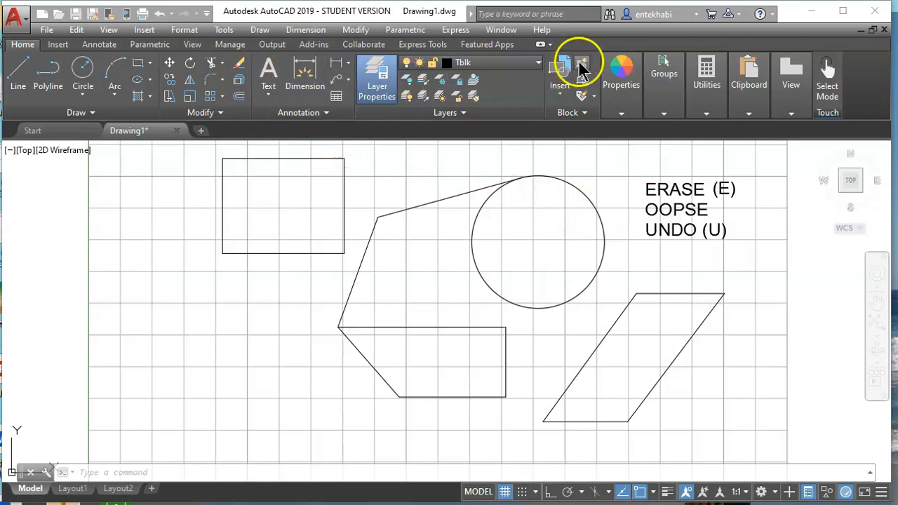
- Erase the circle and the top edge of the parallelogram together with a single Erase command
left_click(236, 65)
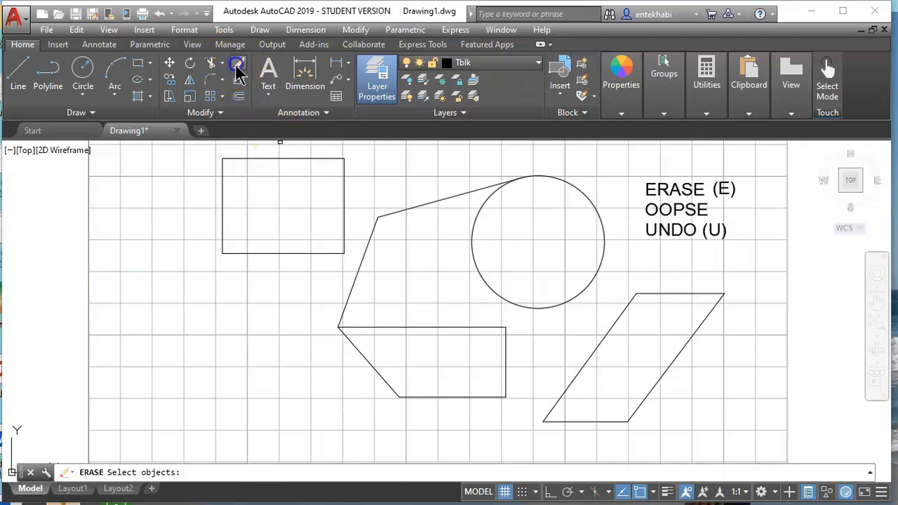
left_click(472, 235)
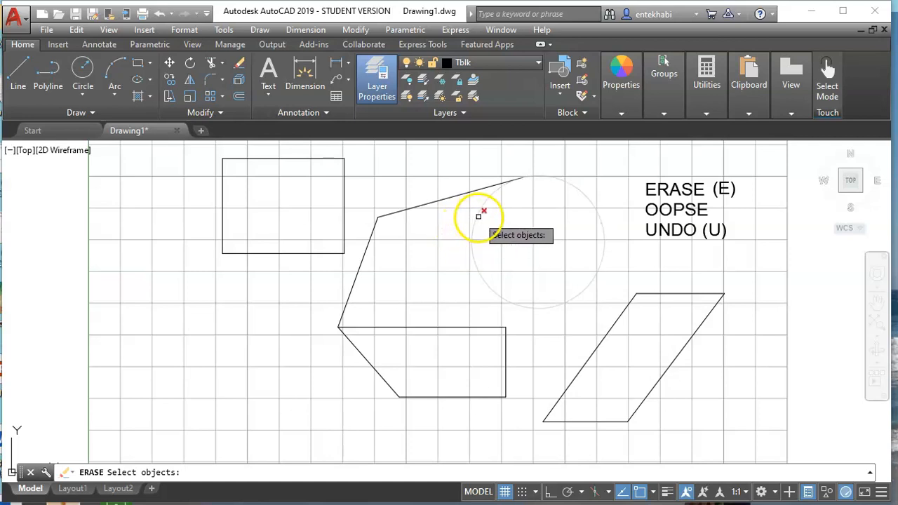
left_click(479, 217)
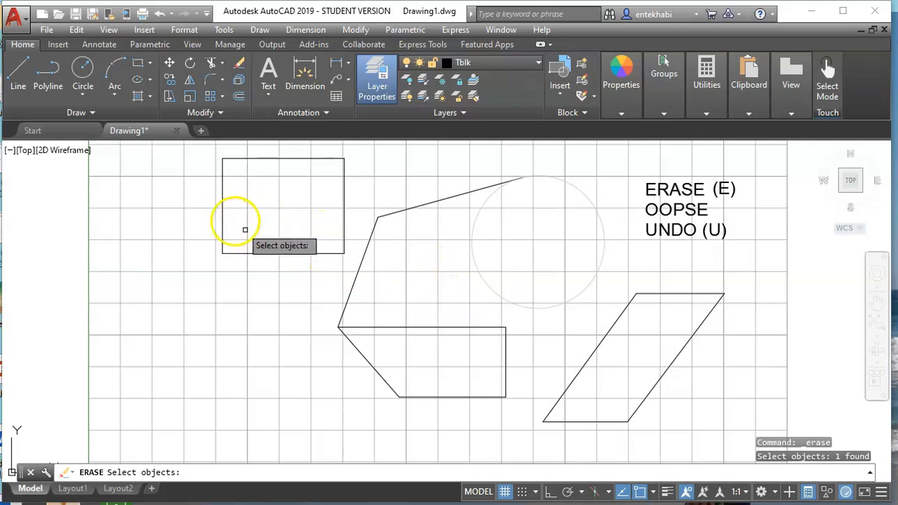
left_click(581, 371)
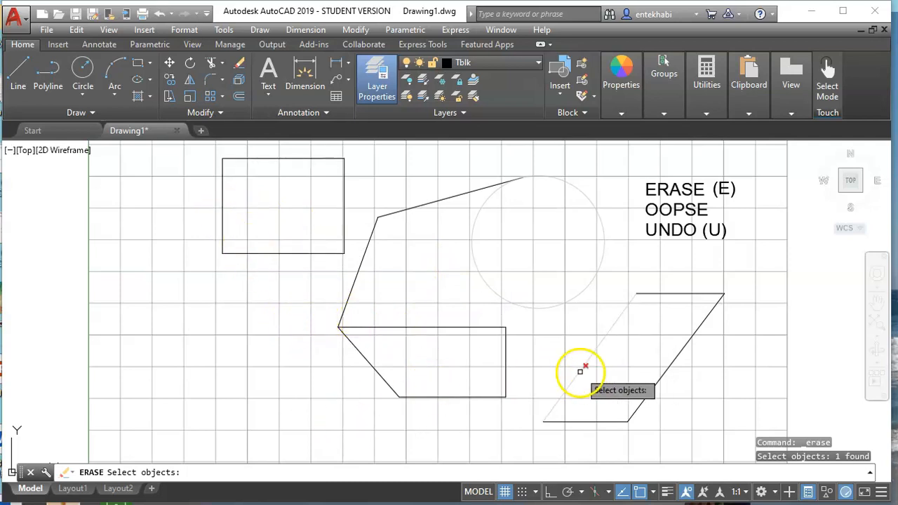
left_click(677, 296)
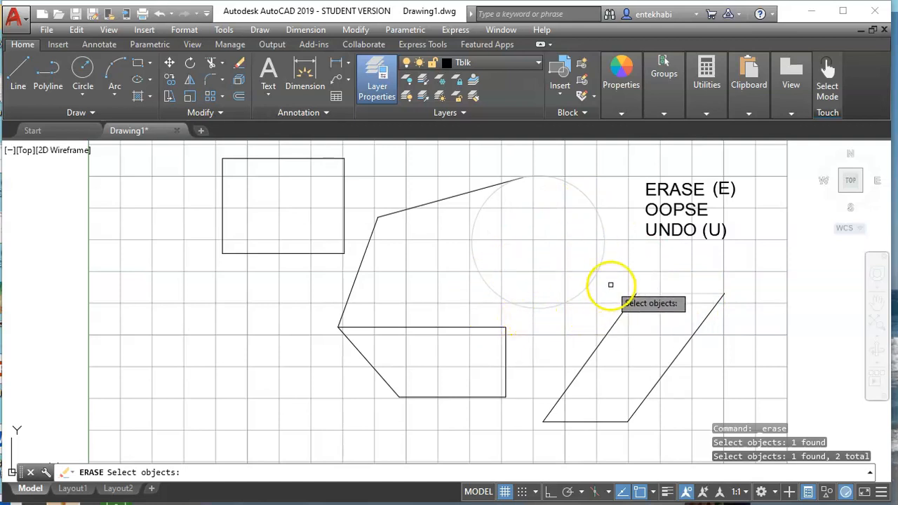
key("Return")
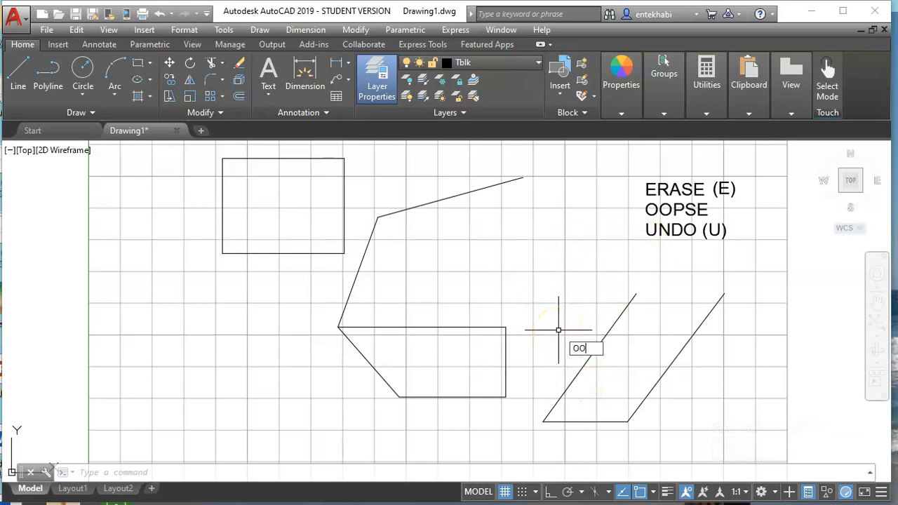
- Bring back the erased circle and parallelogram edge with OOPS, and undo that restoration
type("PS")
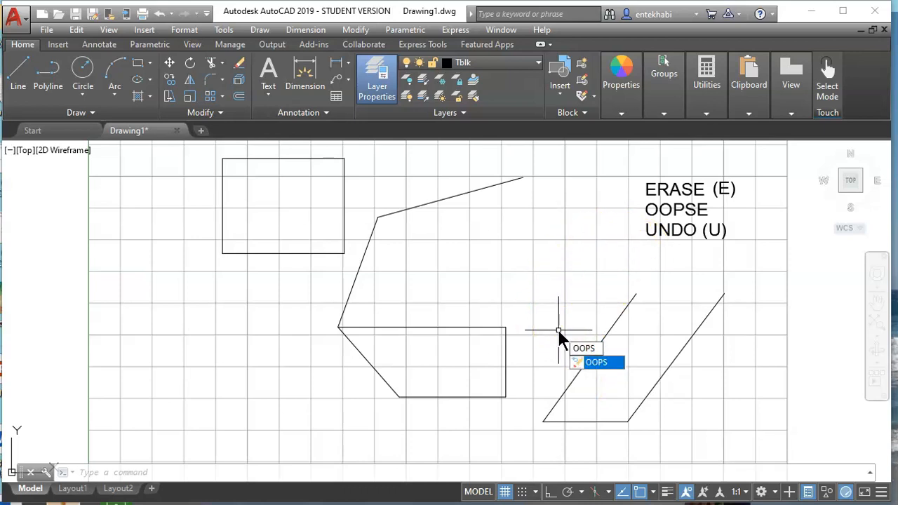
key("Return")
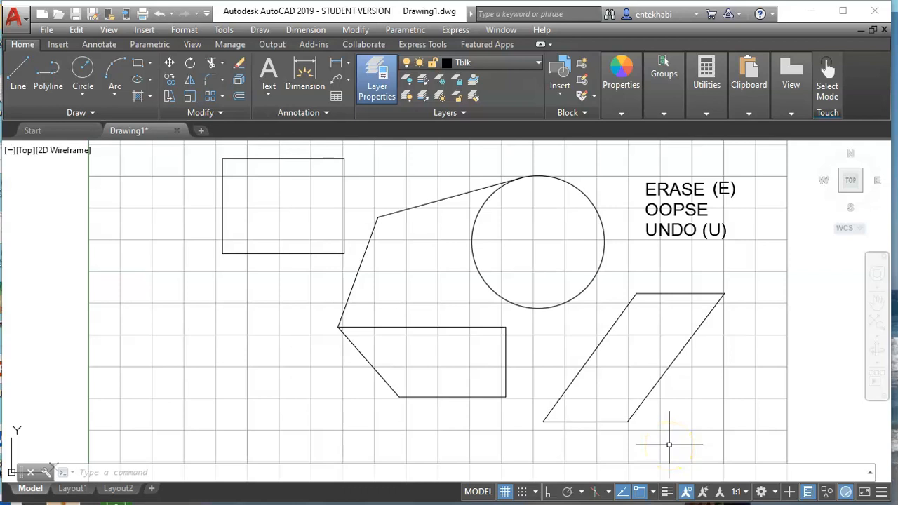
type("u")
key("Return")
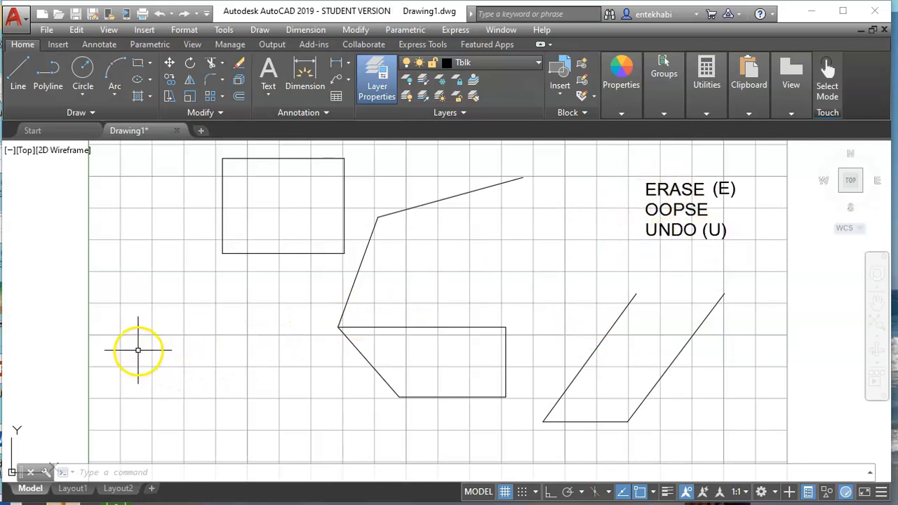
- Draw a single, nearly horizontal line in the empty area below the rectangle, ending just short of the lower quadrilateral
type("l")
key("Return")
left_click(125, 322)
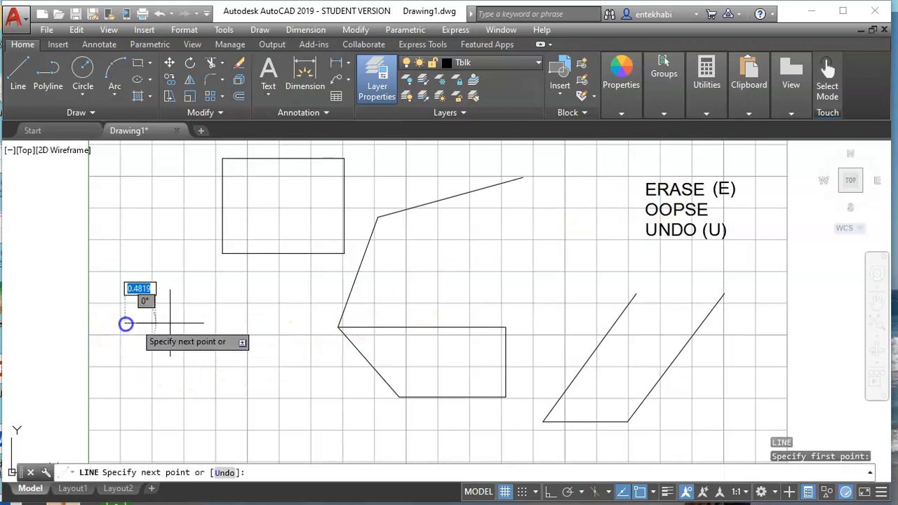
left_click(291, 324)
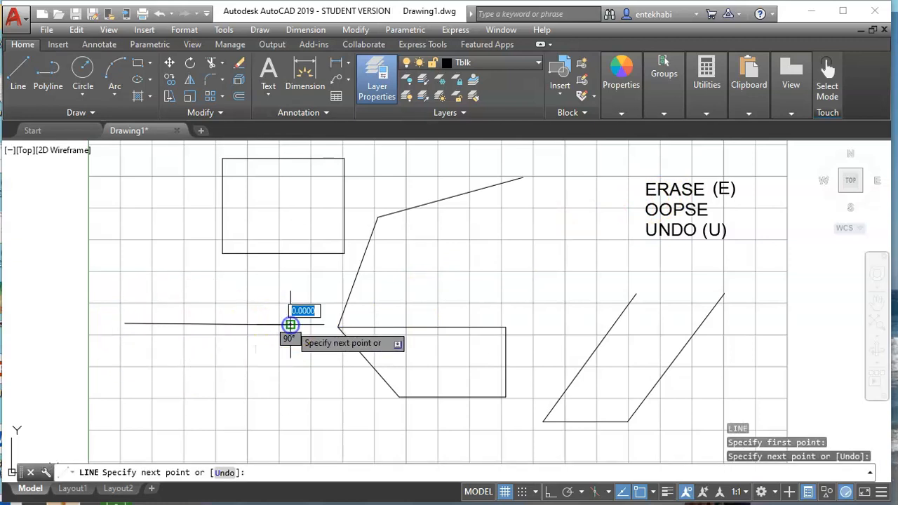
key("Return")
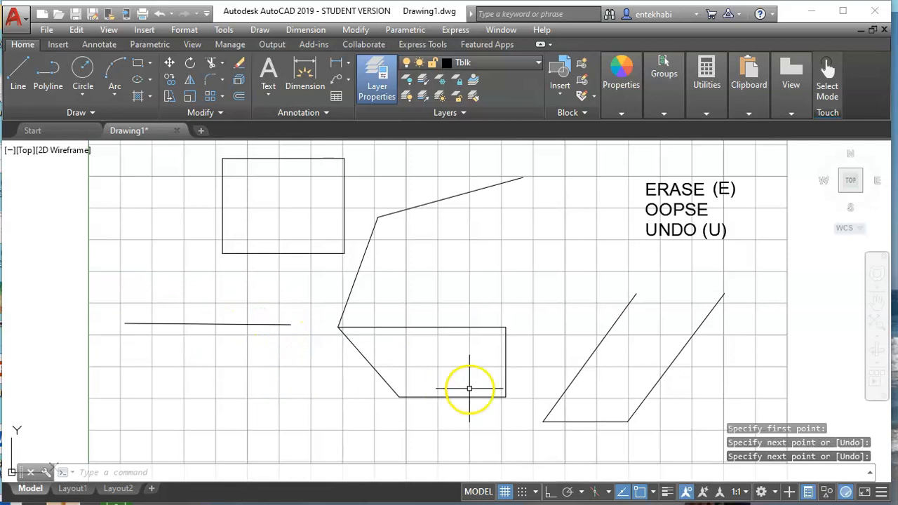
- Try to restore the erased circle and parallelogram edge with OOPS
type("OOPS")
key("Return")
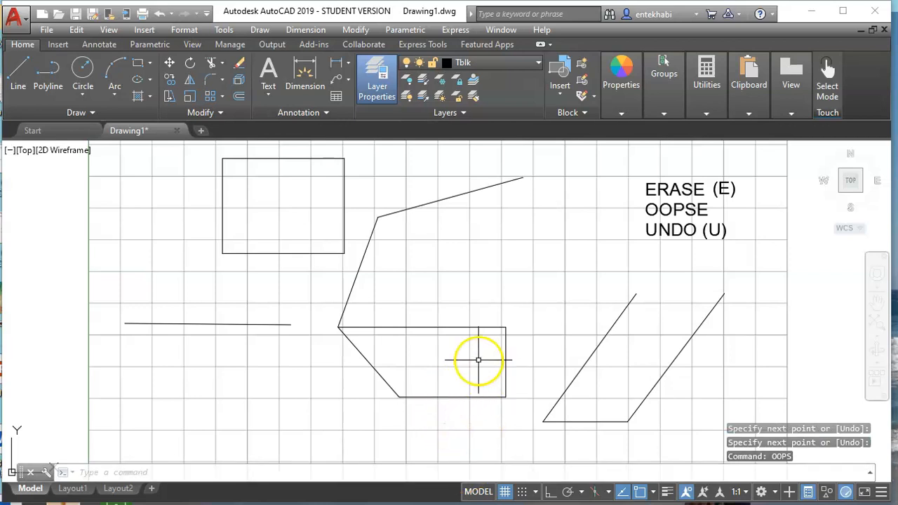
key("Escape")
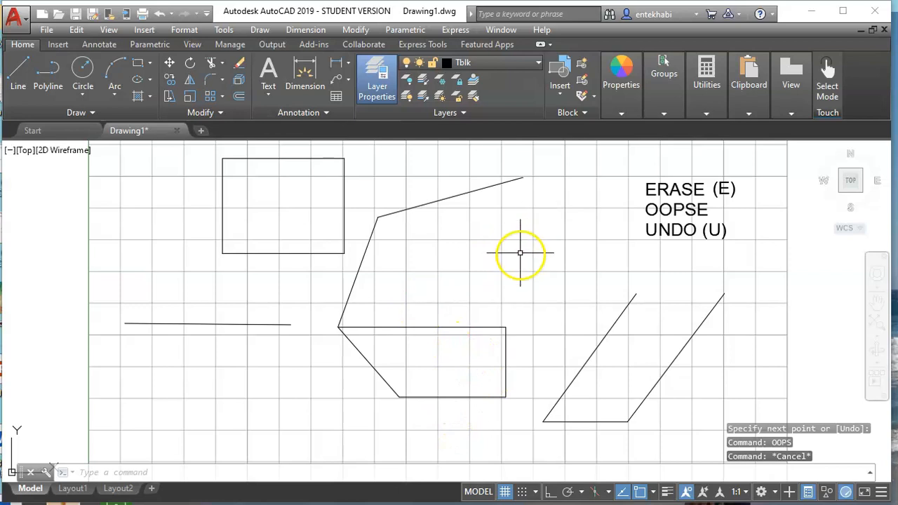
- Undo the drawing of the nearly horizontal line below the rectangle
type("u")
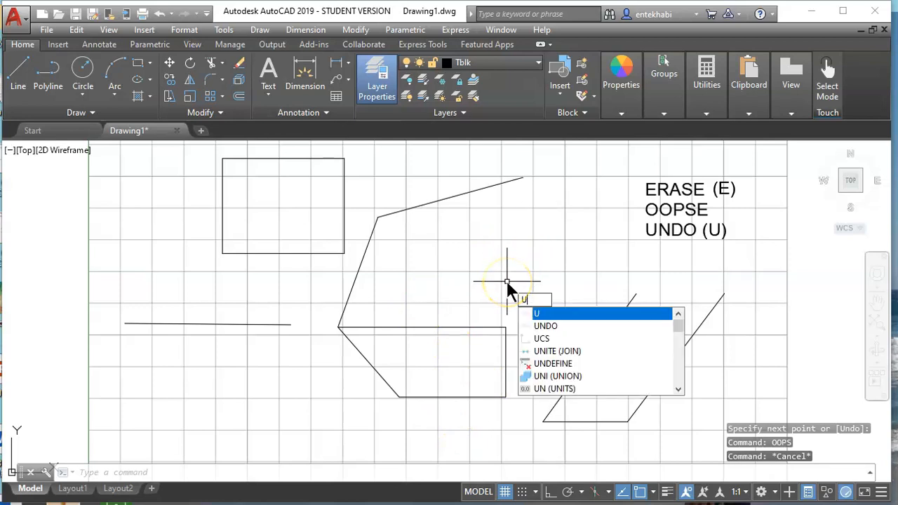
key("BackSpace")
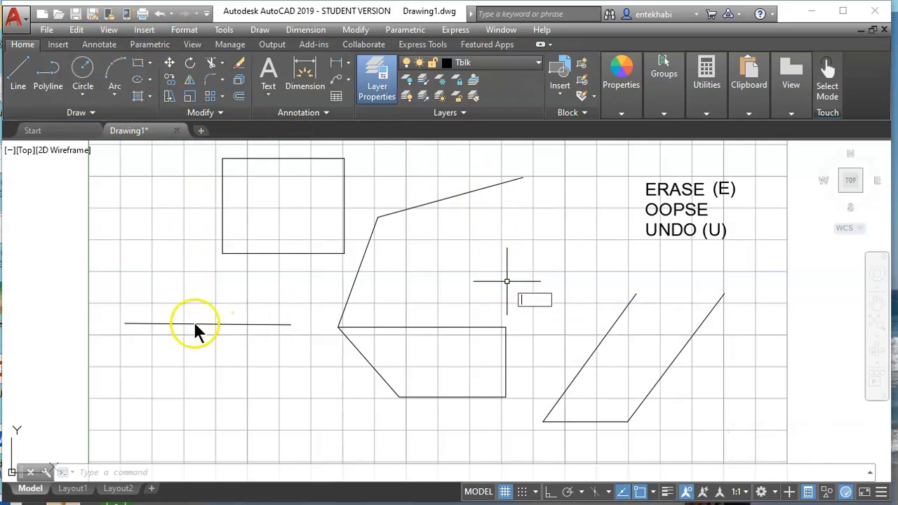
left_click(160, 15)
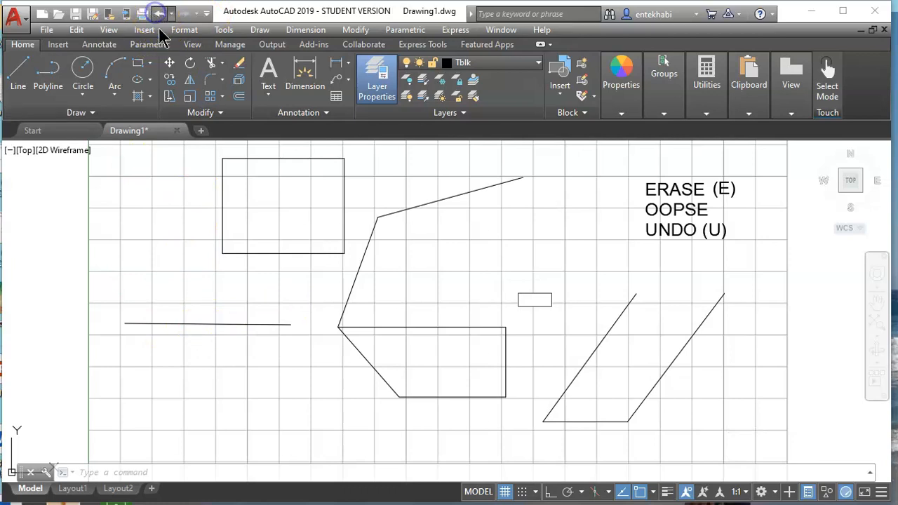
left_click(160, 15)
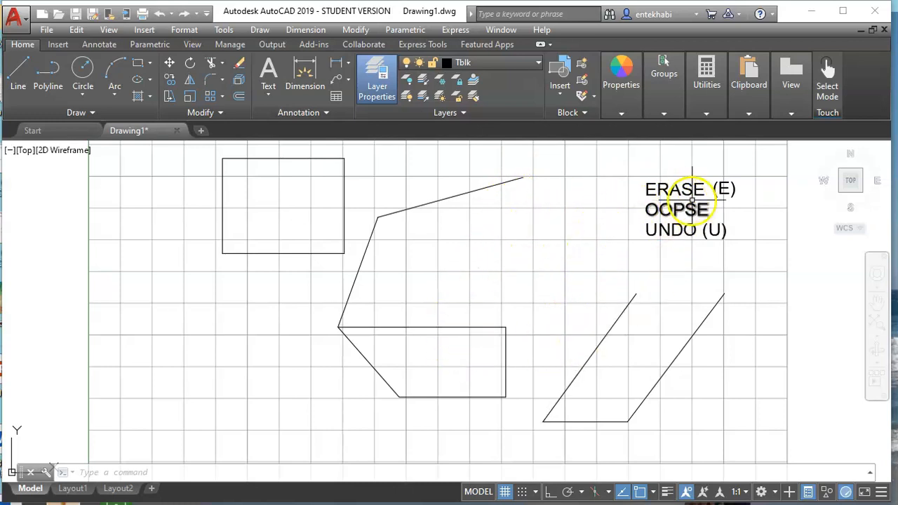
- Erase the two connected sloping lines above the lower quadrilateral together with the quadrilateral's top edge
left_click(238, 64)
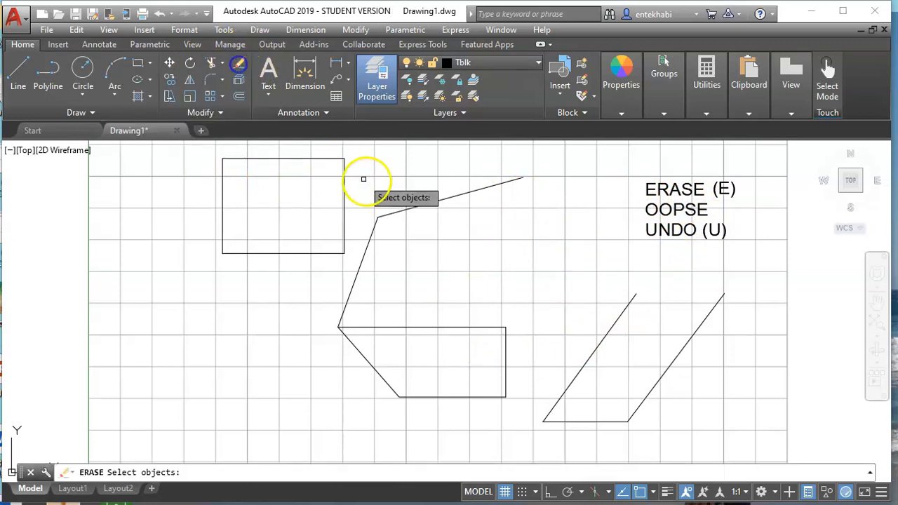
left_click(420, 205)
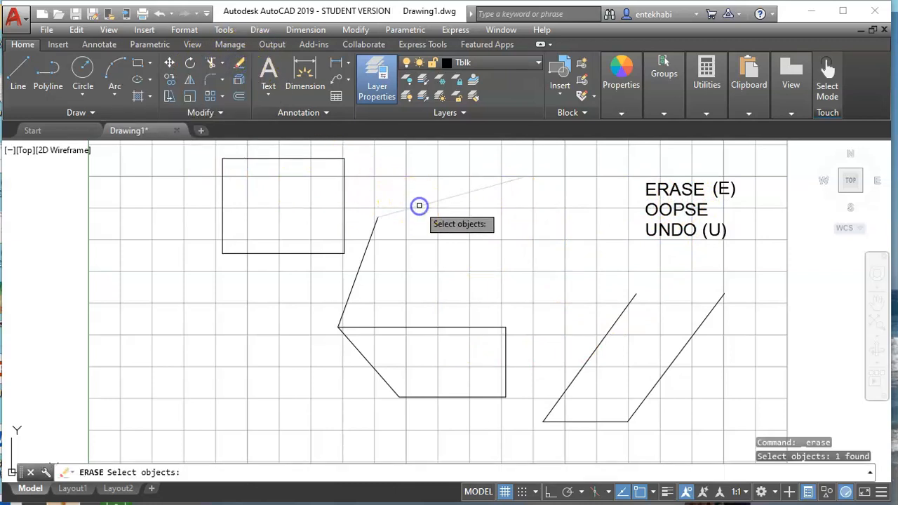
left_click(370, 243)
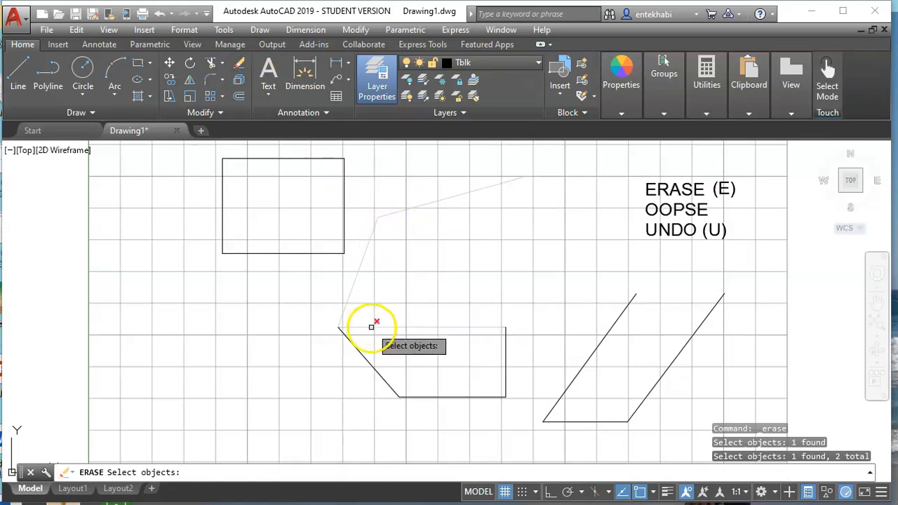
left_click(372, 328)
key("Return")
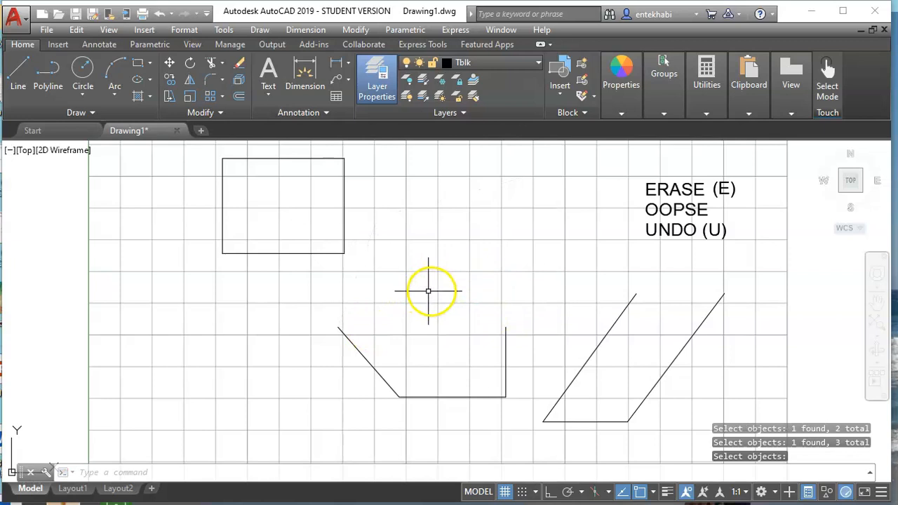
- Erase the lower quadrilateral's slanted edge and the parallelogram's left slanted side one at a time, selecting each line before running Erase
left_click(369, 362)
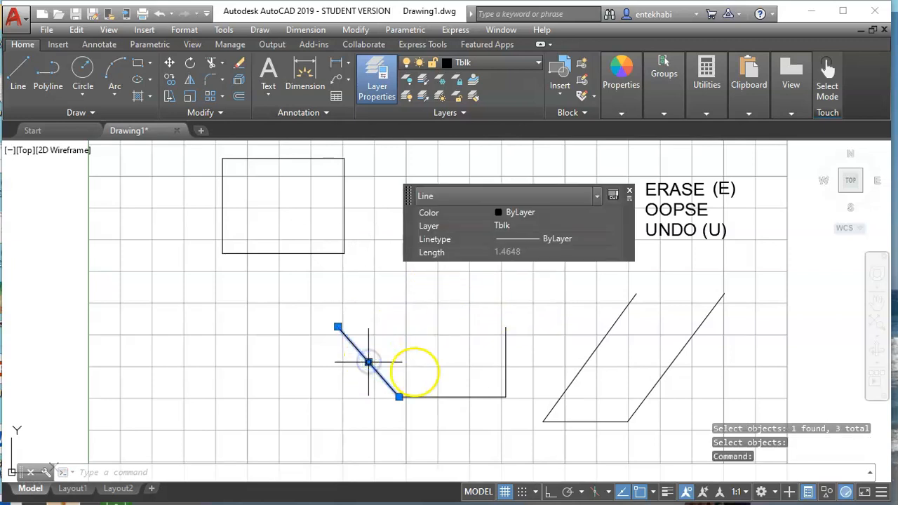
left_click(241, 64)
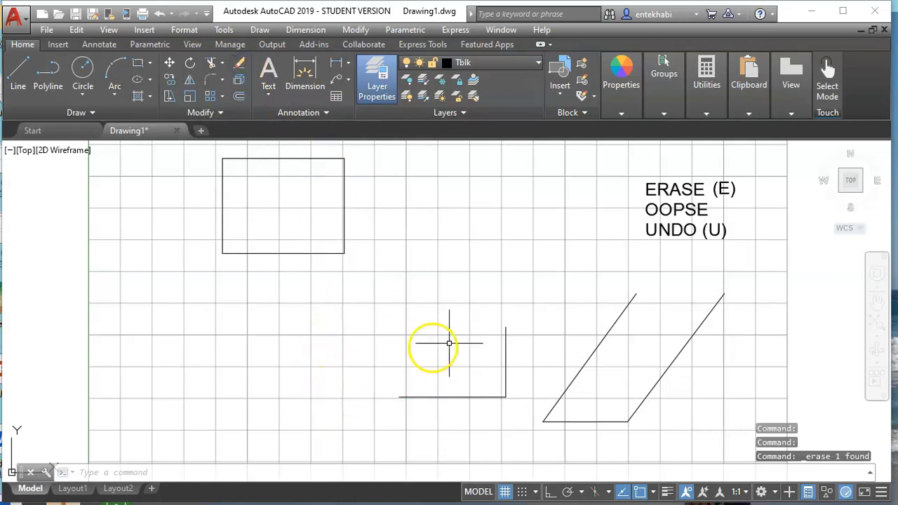
left_click(594, 348)
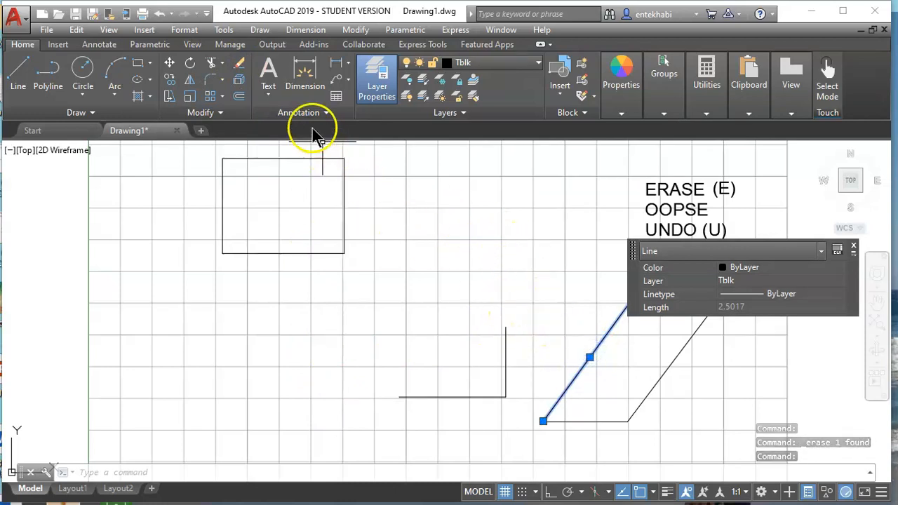
left_click(241, 64)
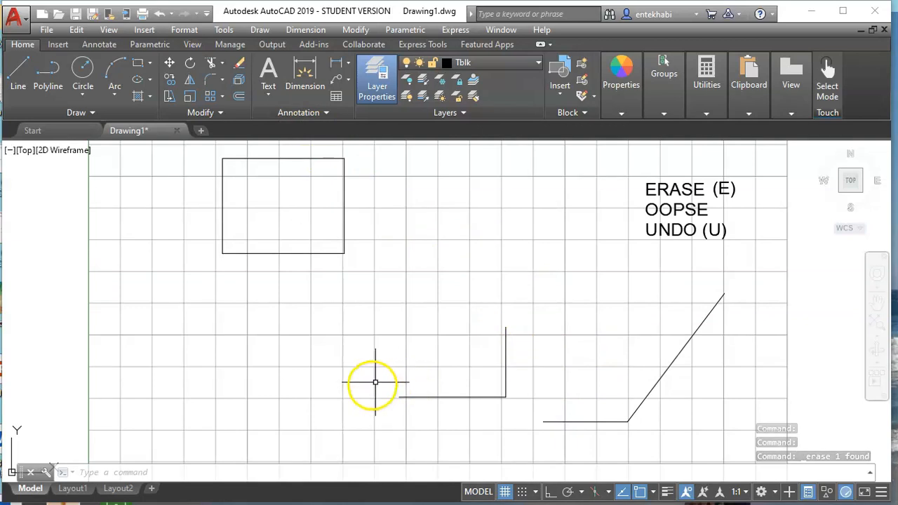